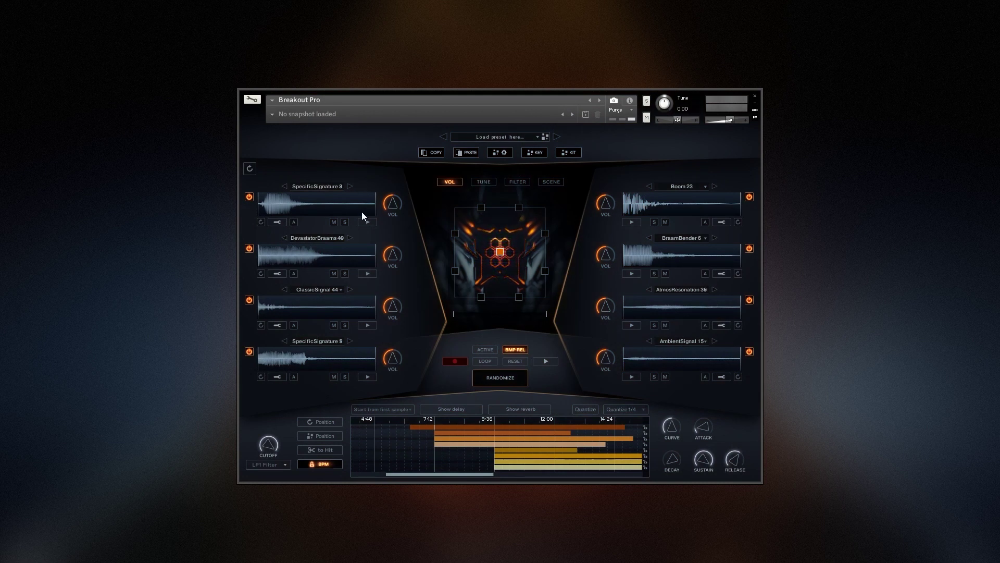
# Step: Preview the SpecificSignature 3 sample and adjust its volume during playback
pyautogui.click(367, 222)
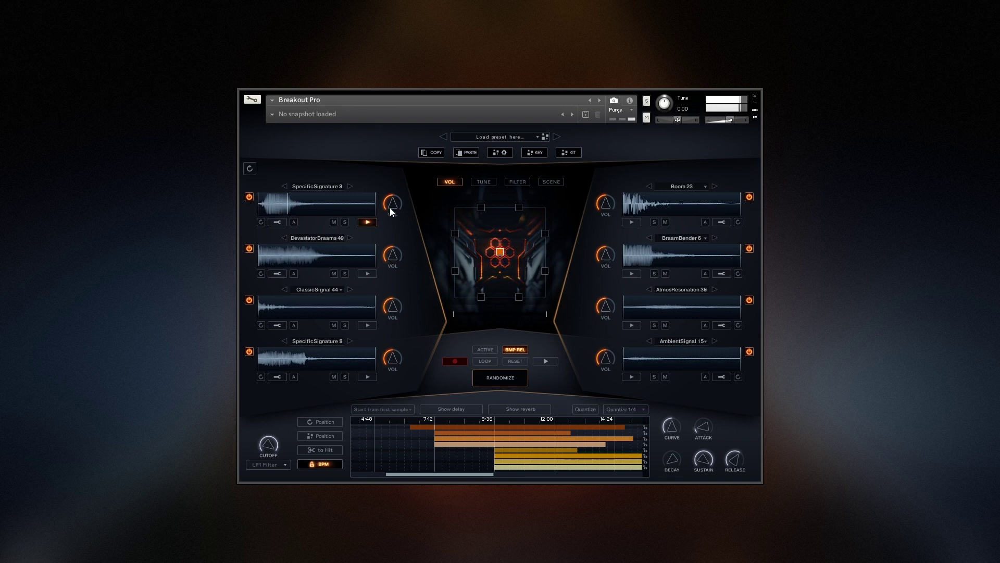
pyautogui.moveTo(390, 207)
pyautogui.mouseDown()
pyautogui.moveTo(393, 244)
pyautogui.moveTo(387, 198)
pyautogui.mouseUp()
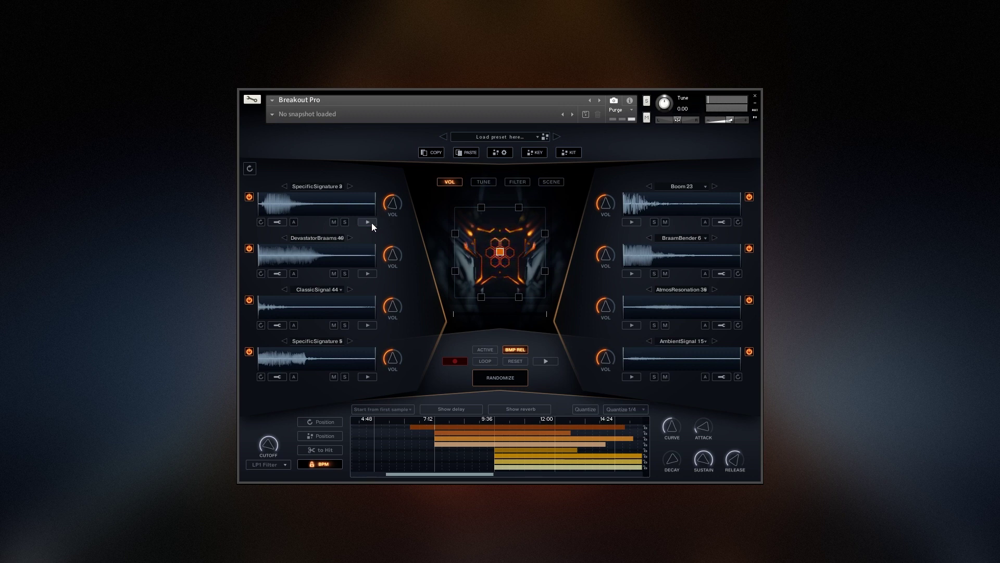
# Step: Set the SpecificSignature 3 sample's pitch to -3.00 st in its detailed settings
pyautogui.click(277, 220)
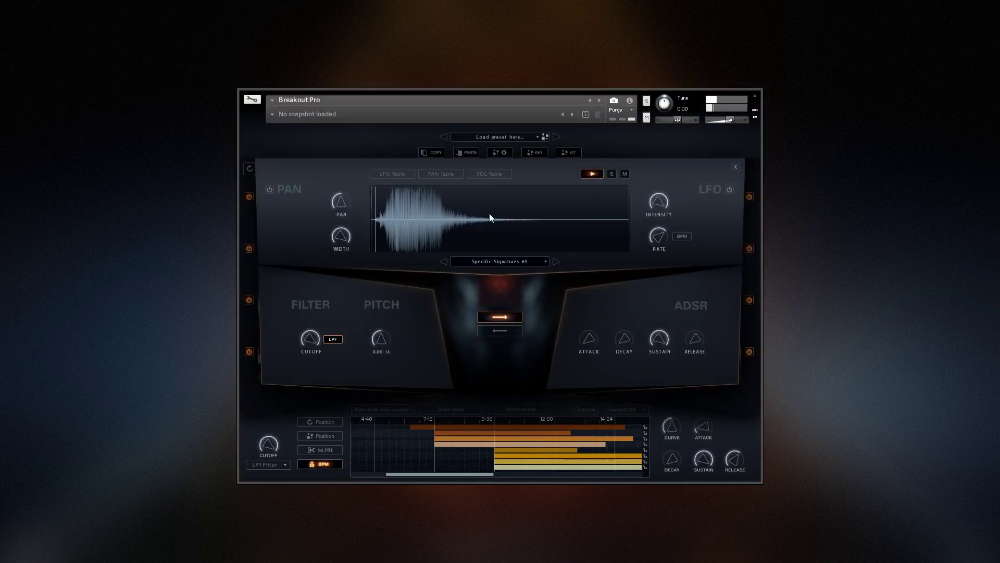
pyautogui.moveTo(382, 336); pyautogui.dragTo(382, 352)
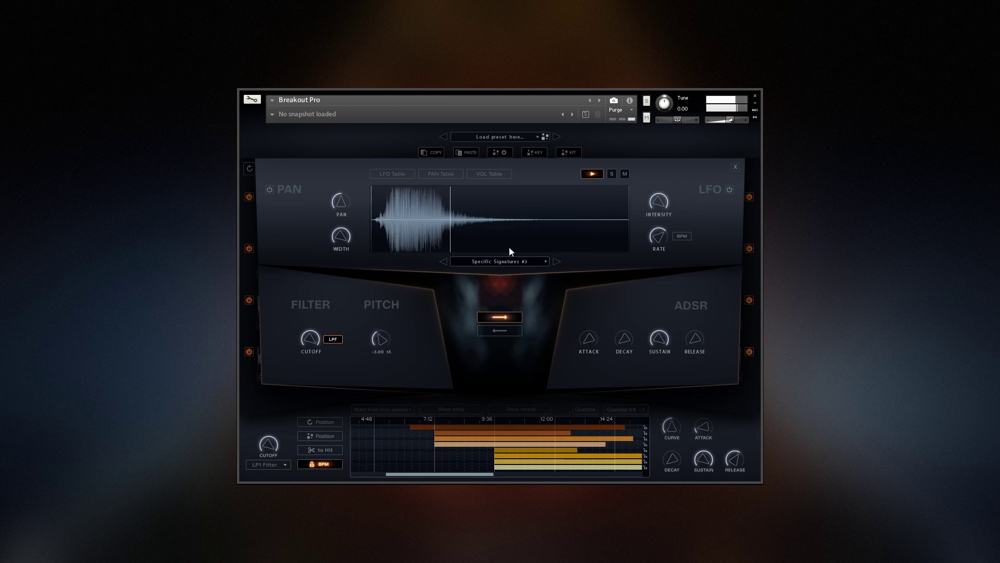
pyautogui.click(592, 174)
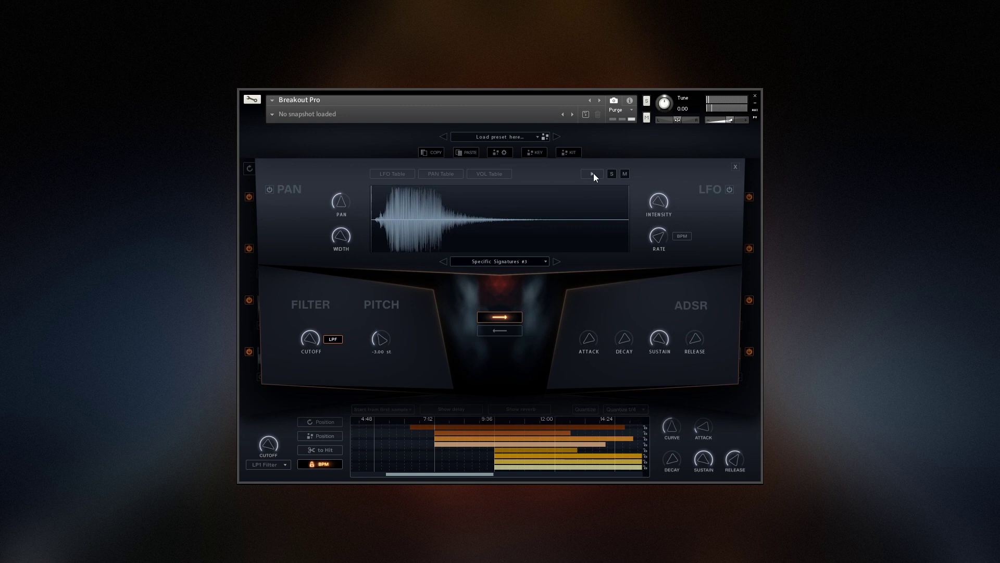
# Step: Preview the sample while sweeping its filter cutoff and switching the filter to high-pass and back to low-pass
pyautogui.click(593, 173)
pyautogui.moveTo(311, 340); pyautogui.dragTo(310, 314)
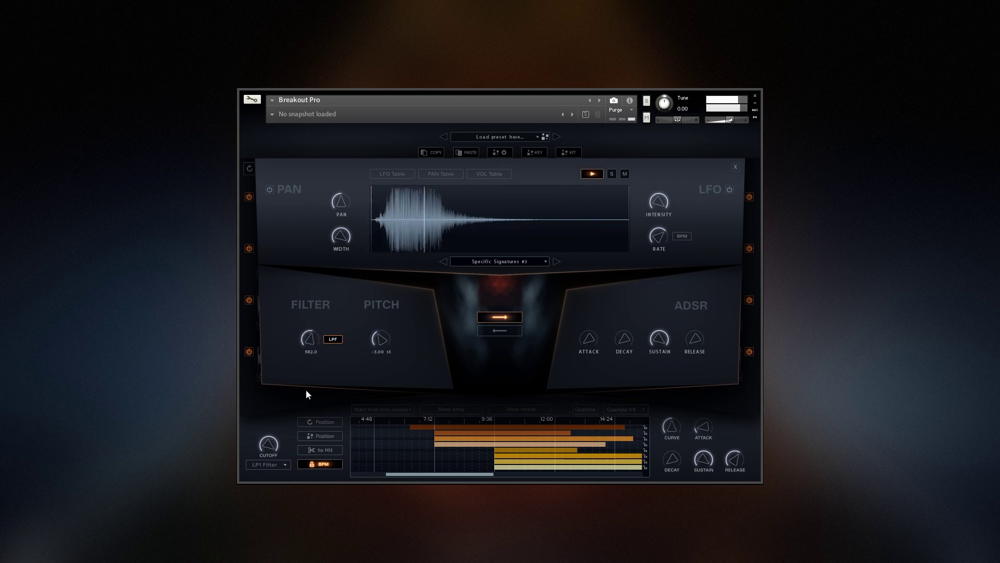
pyautogui.click(332, 339)
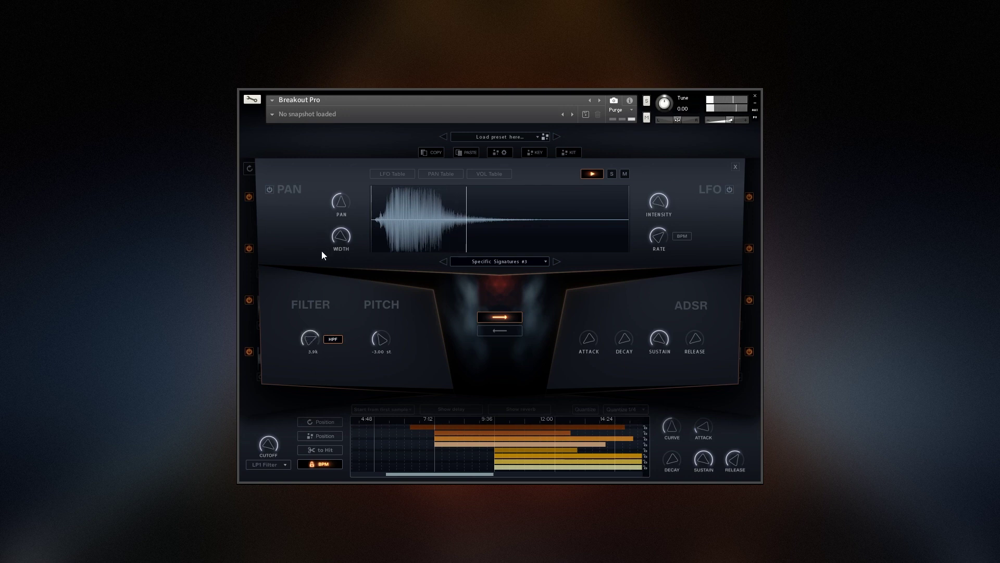
pyautogui.click(334, 339)
pyautogui.click(592, 174)
# Step: Draw custom modulation curves in the sample's LFO and PAN tables and preview the result
pyautogui.click(392, 176)
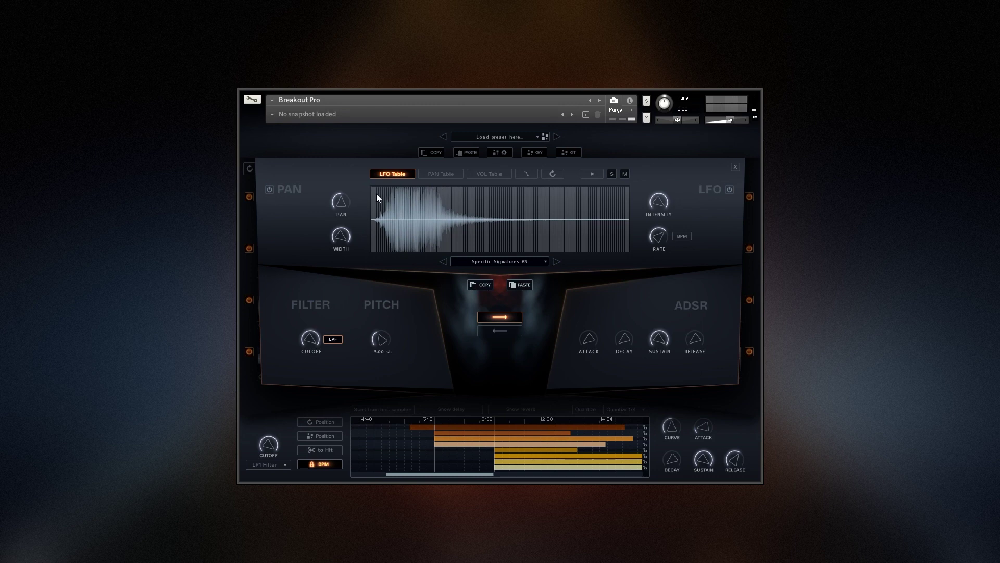
pyautogui.moveTo(376, 189)
pyautogui.mouseDown()
pyautogui.moveTo(447, 251)
pyautogui.moveTo(404, 189)
pyautogui.moveTo(424, 251)
pyautogui.moveTo(446, 195)
pyautogui.moveTo(623, 177)
pyautogui.mouseUp()
pyautogui.click(441, 174)
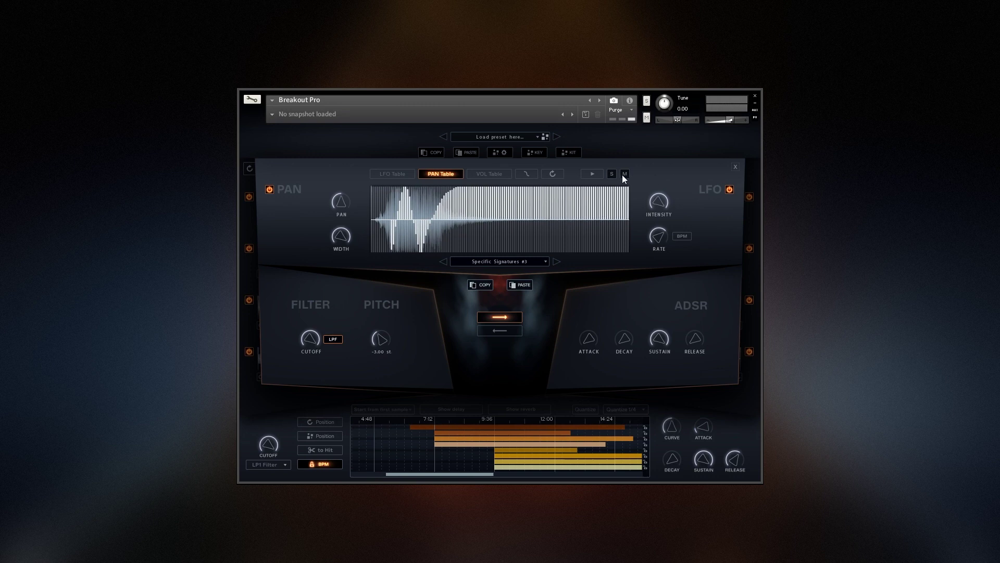
pyautogui.click(597, 173)
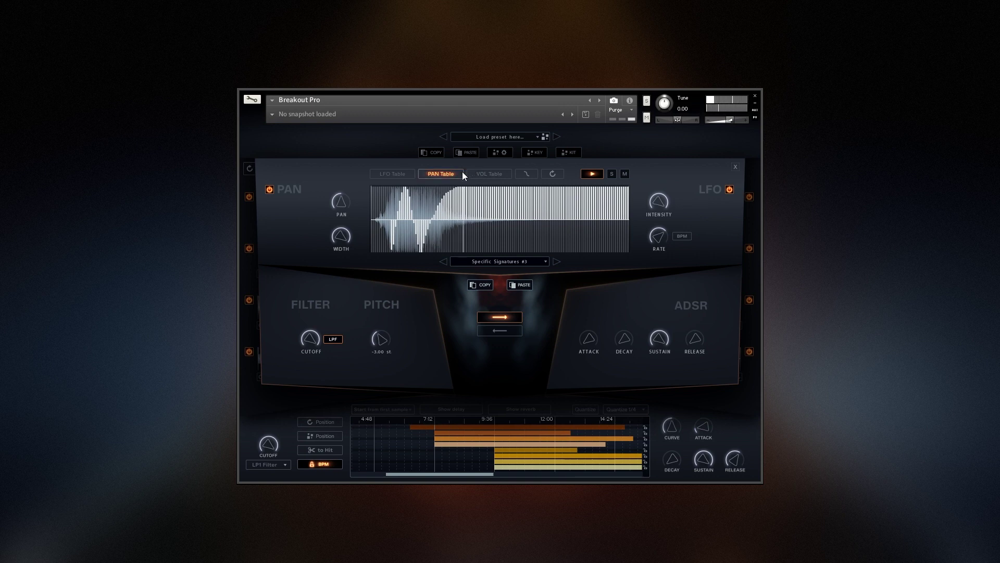
pyautogui.click(590, 173)
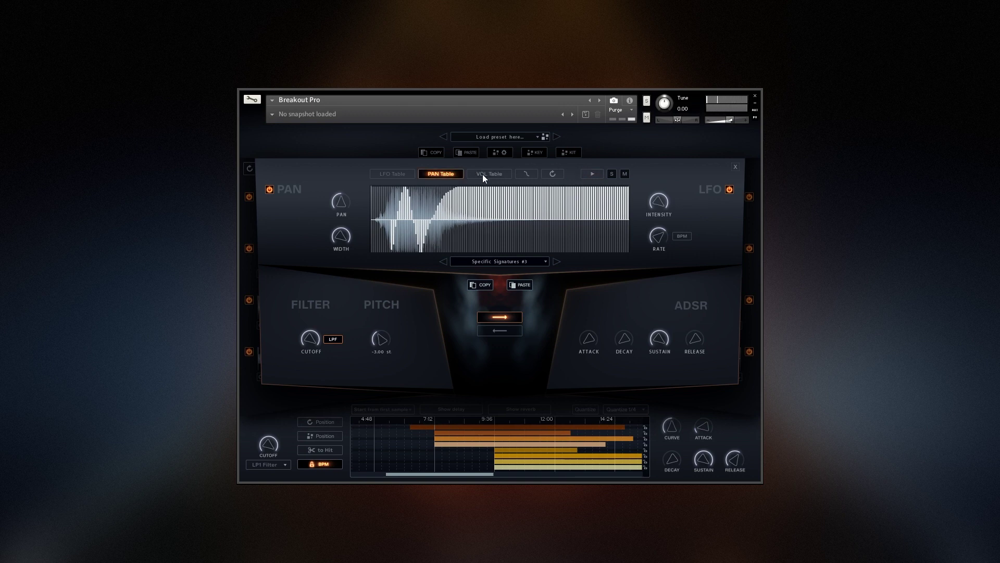
pyautogui.click(396, 173)
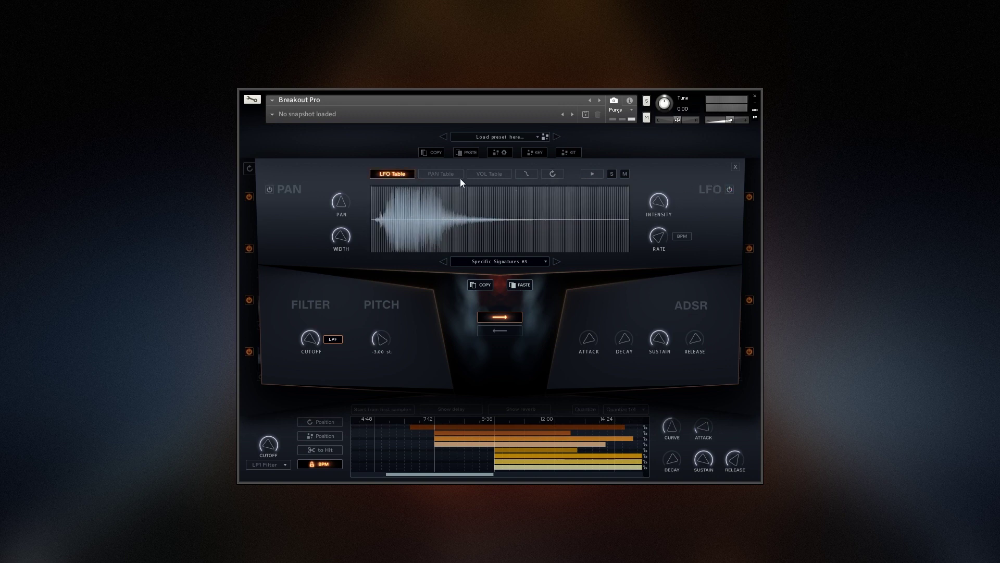
pyautogui.click(397, 175)
# Step: Switch the sample to reverse playback, trim its end to about two thirds of the waveform and preview it
pyautogui.click(478, 331)
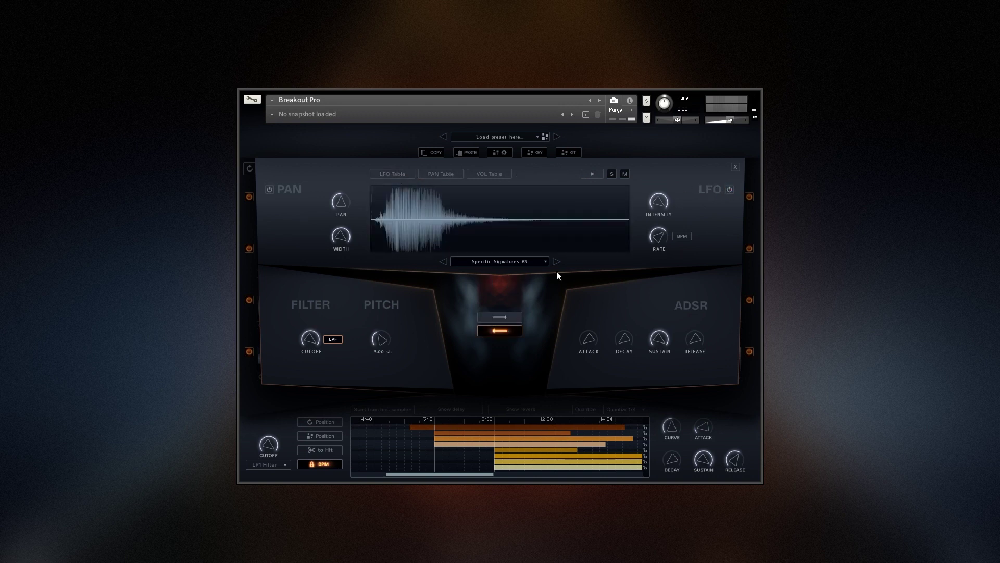
pyautogui.click(628, 213)
pyautogui.click(593, 174)
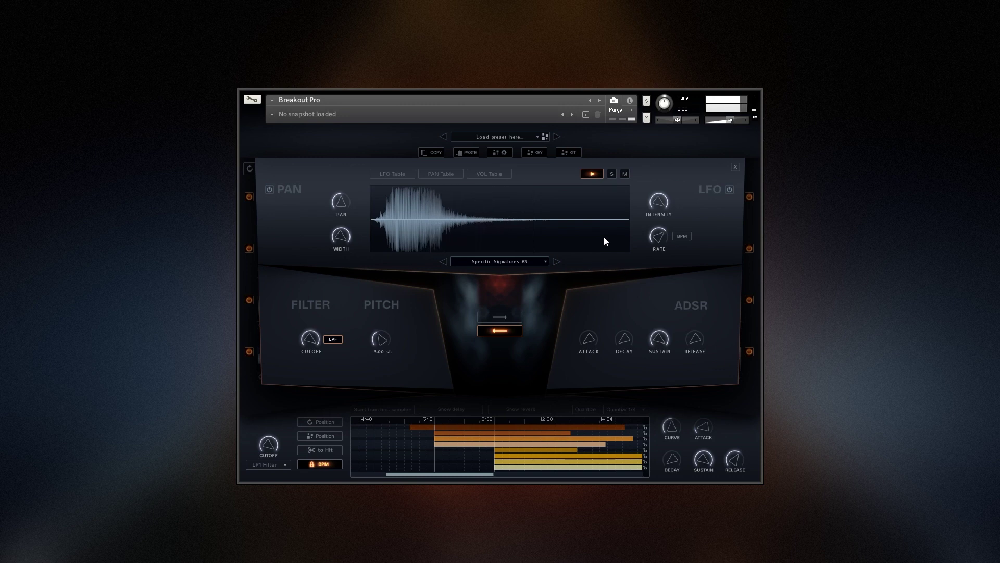
pyautogui.click(595, 175)
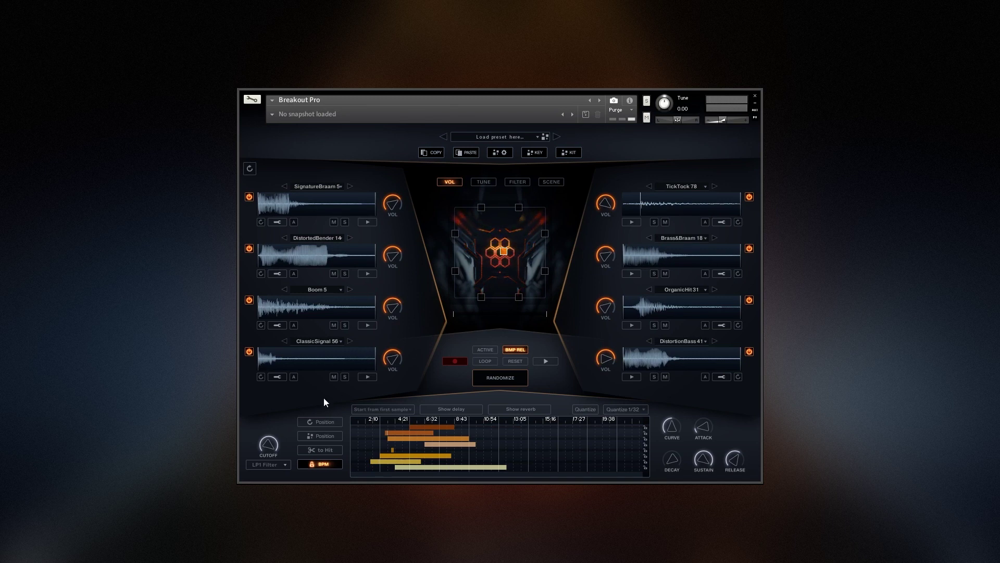
# Step: Reset the sample positions in the timeline and move all samples together to about 8:43
pyautogui.click(310, 423)
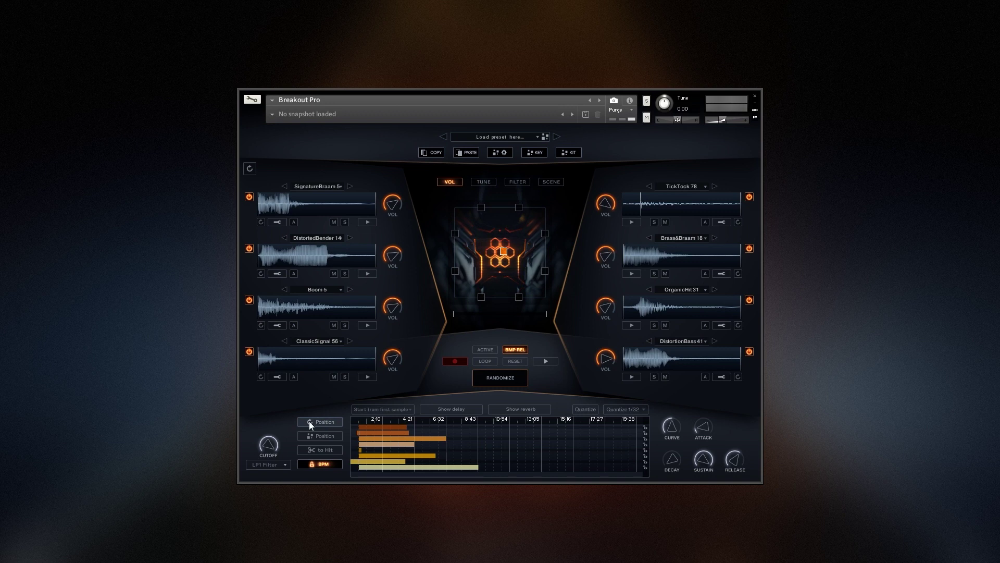
pyautogui.moveTo(375, 427); pyautogui.dragTo(470, 427)
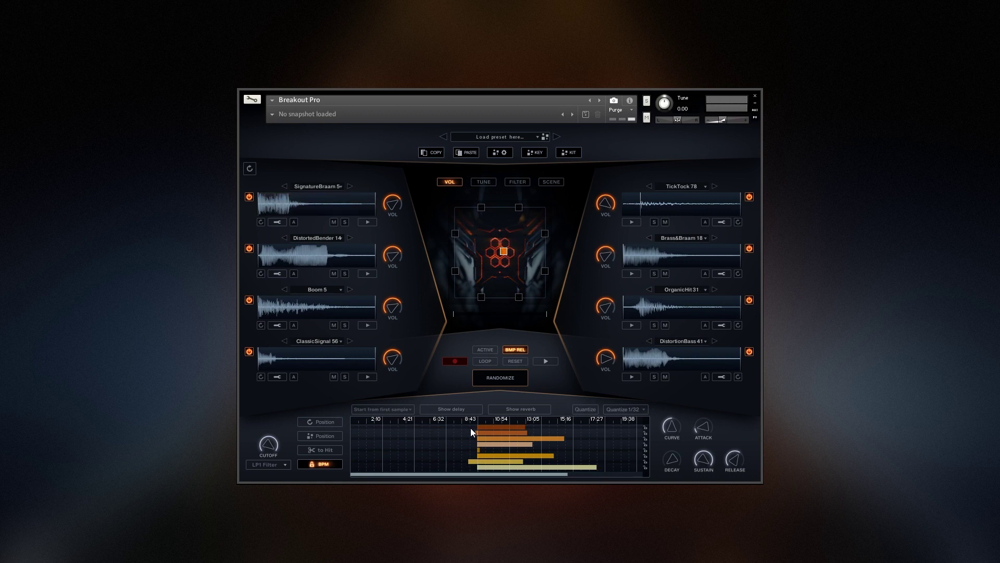
# Step: In the randomizer's category settings, assign Slow Motions to Unit 1 and Organic Hits to Unit 2
pyautogui.click(501, 152)
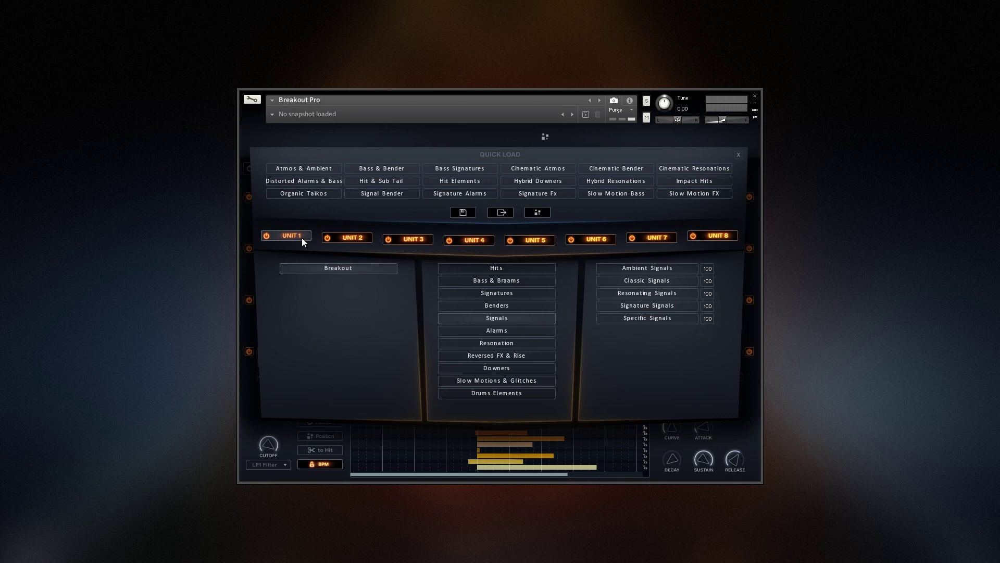
pyautogui.click(346, 269)
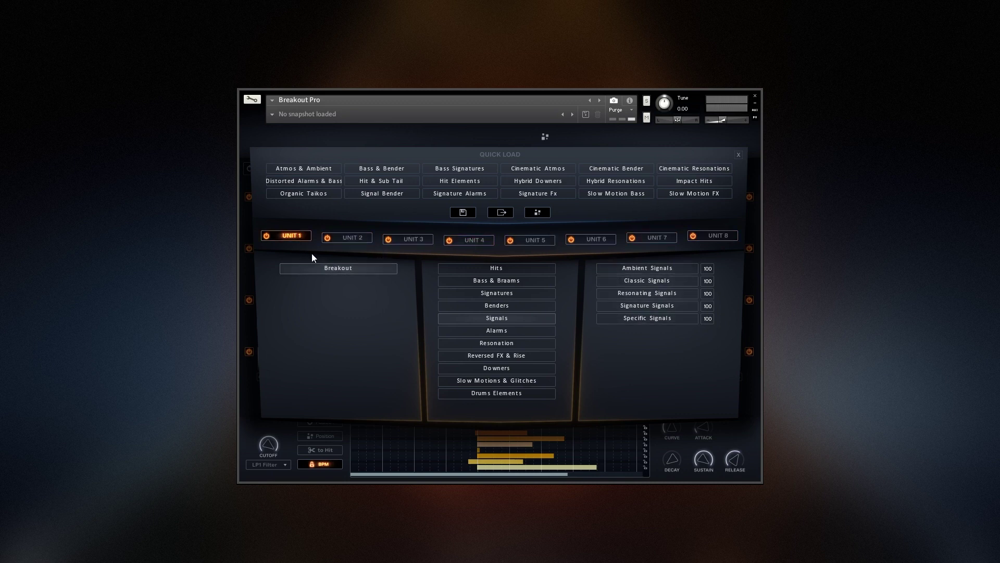
pyautogui.click(508, 383)
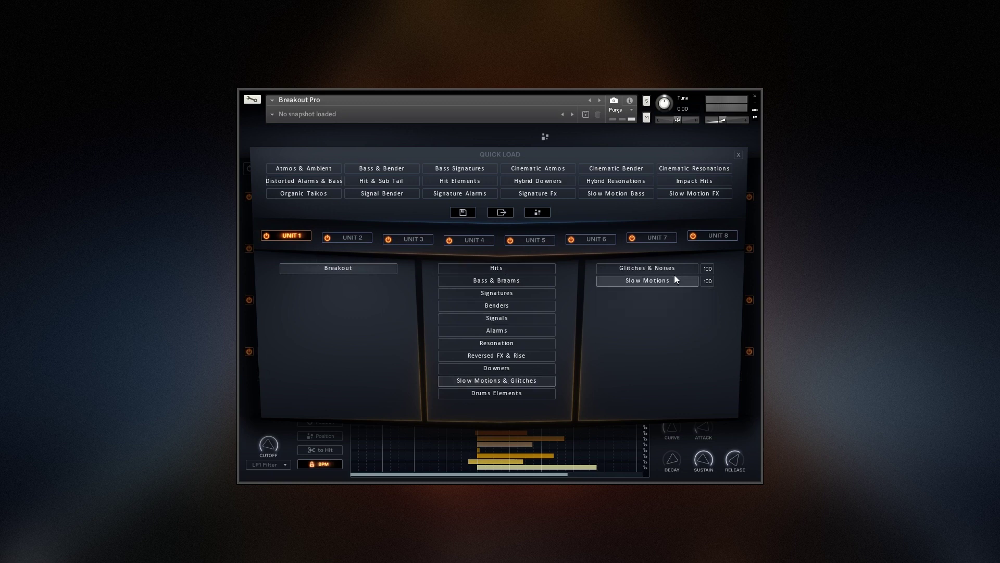
pyautogui.click(363, 238)
pyautogui.click(527, 268)
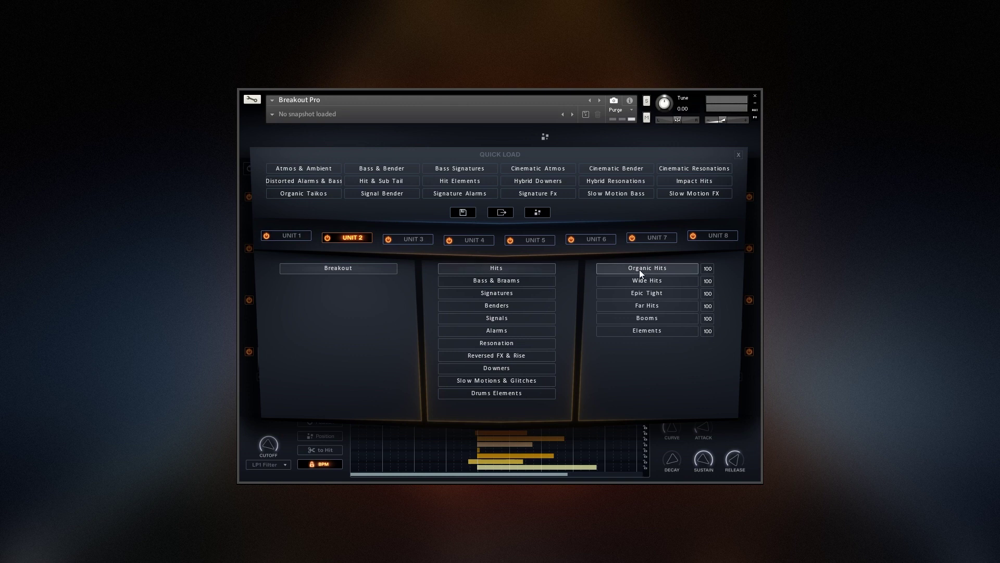
# Step: Assign Wide Hits to Unit 3 and the Signature Bender category from Benders to Unit 4
pyautogui.click(425, 237)
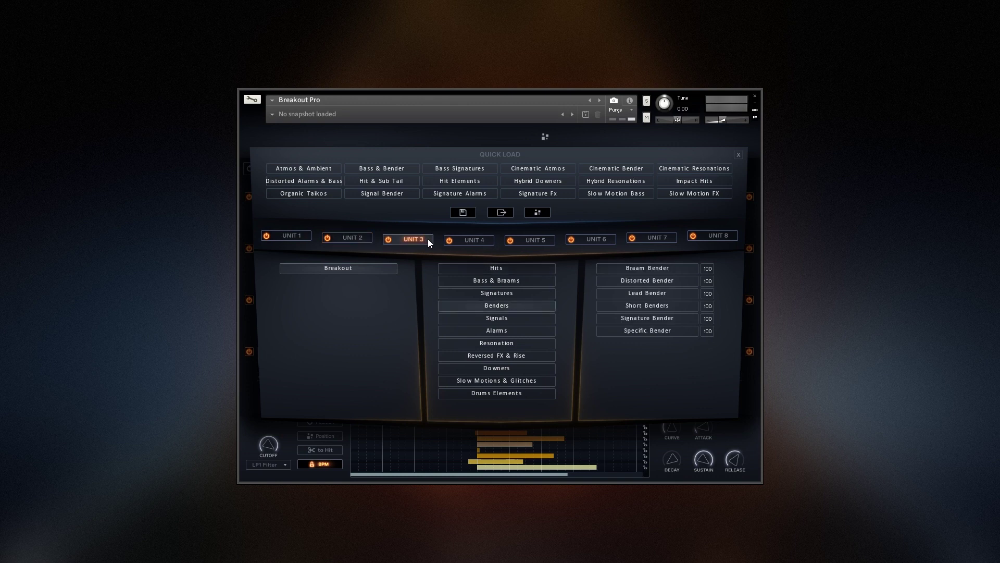
pyautogui.click(500, 268)
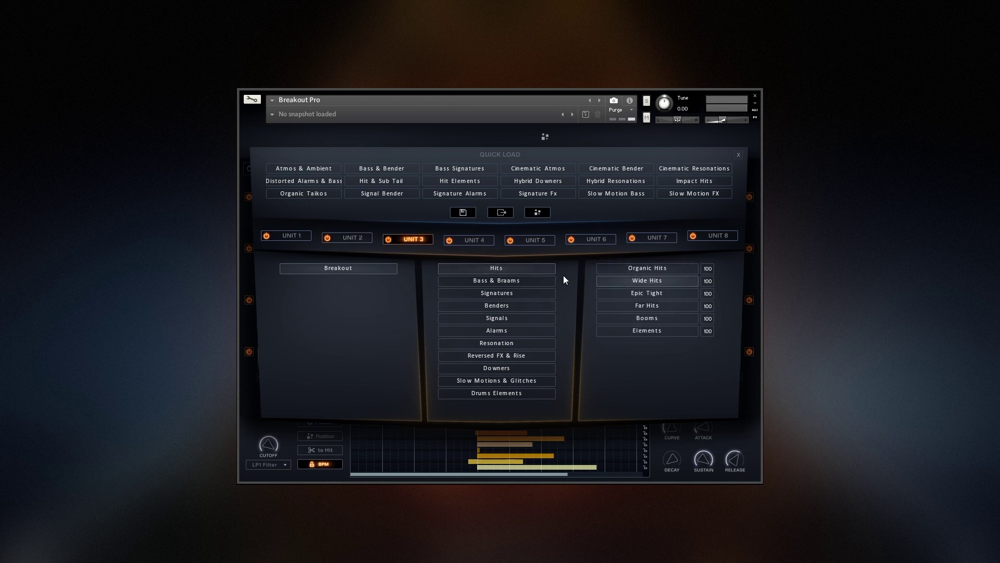
pyautogui.click(479, 241)
pyautogui.click(498, 306)
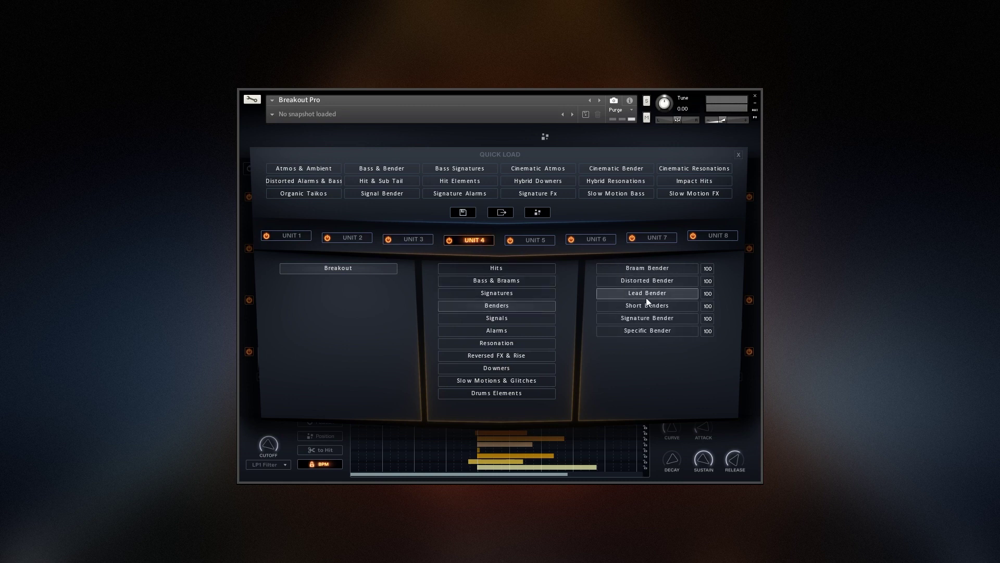
pyautogui.click(651, 320)
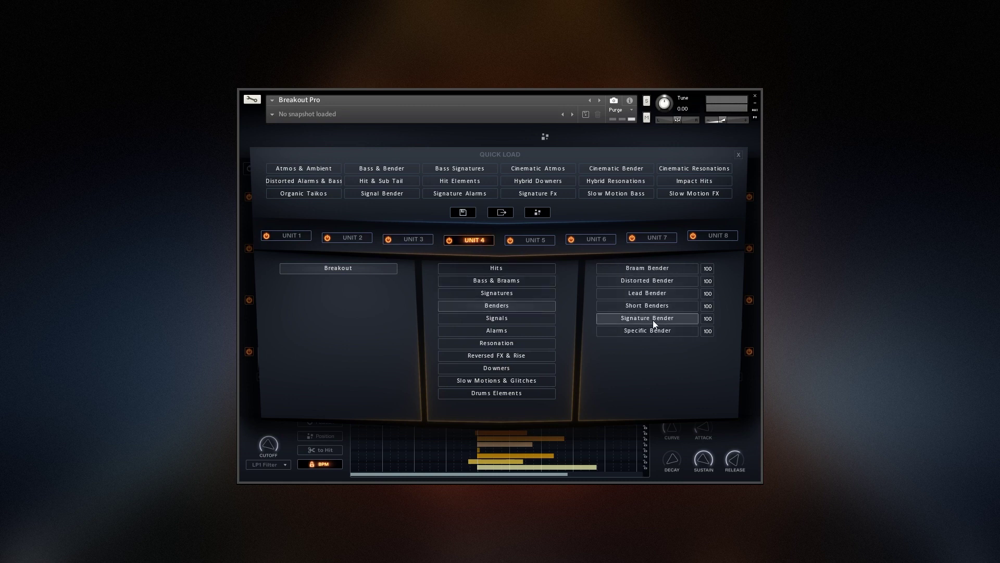
# Step: Assign Resonating Signals to Unit 5 and Classic Signals to Unit 6
pyautogui.click(540, 239)
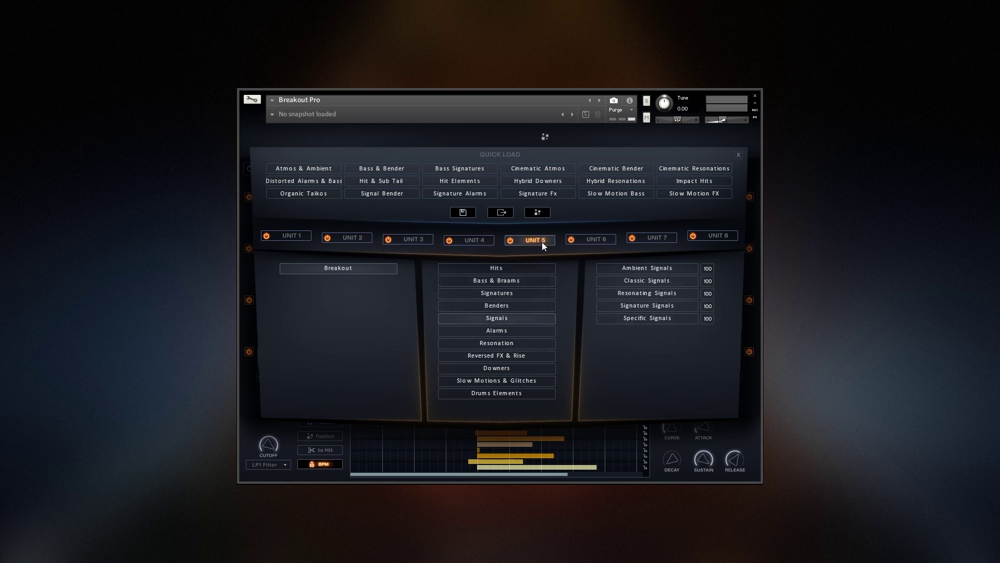
pyautogui.click(662, 294)
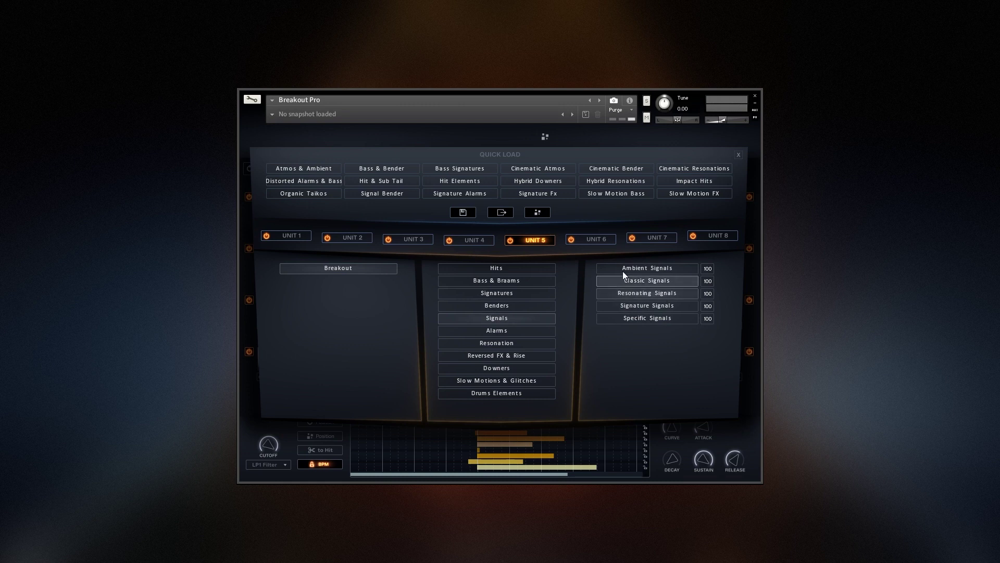
pyautogui.click(596, 239)
pyautogui.click(520, 318)
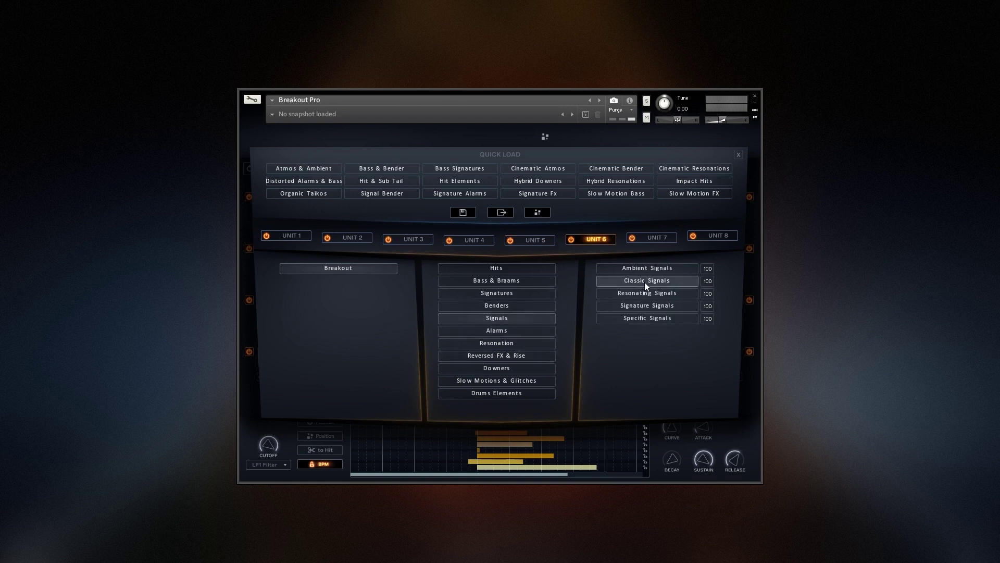
pyautogui.click(645, 282)
# Step: Assign Reversed FX from Reversed FX & Rise to Unit 7 and Elements from Hits to Unit 8
pyautogui.click(657, 237)
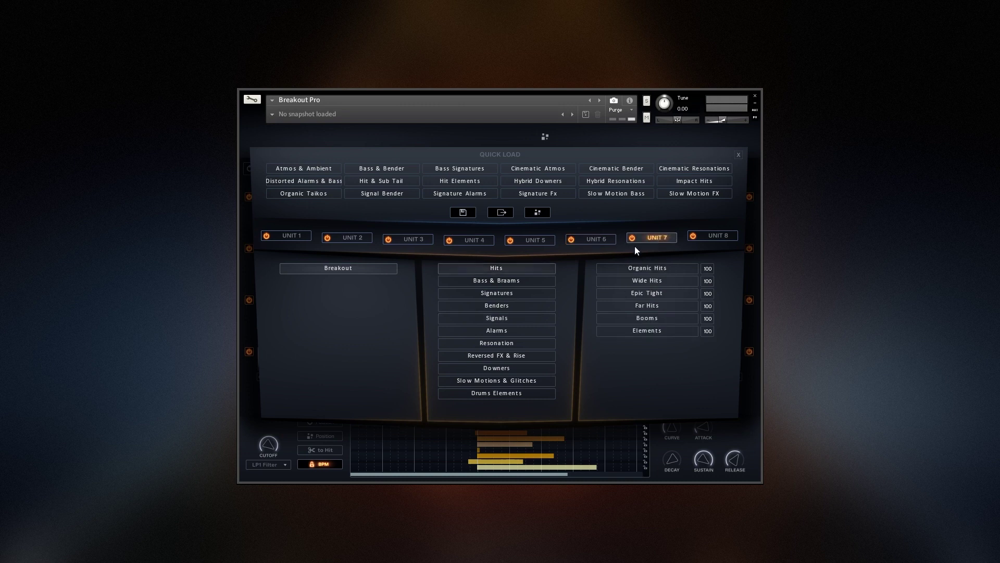
pyautogui.click(508, 356)
pyautogui.click(643, 280)
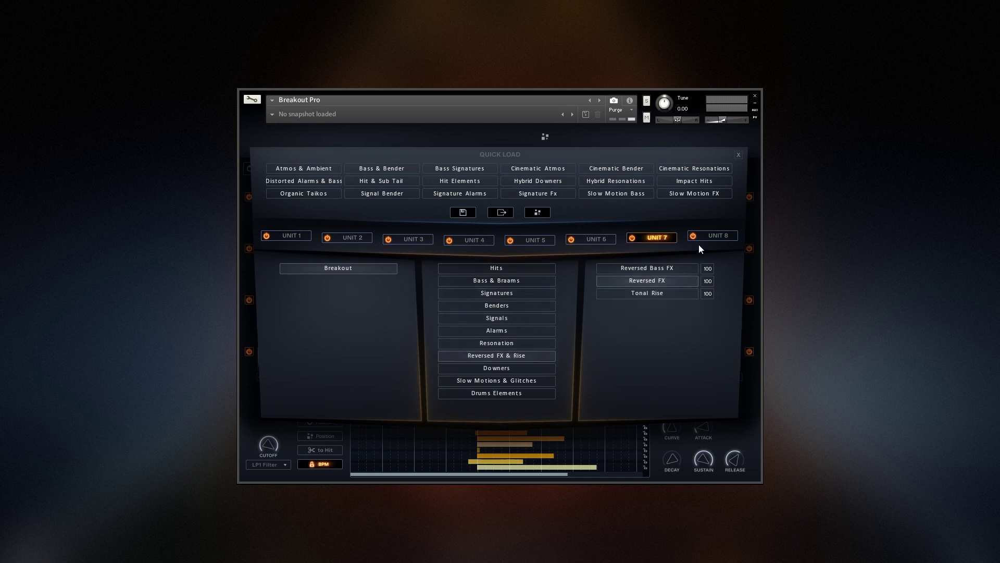
pyautogui.click(719, 235)
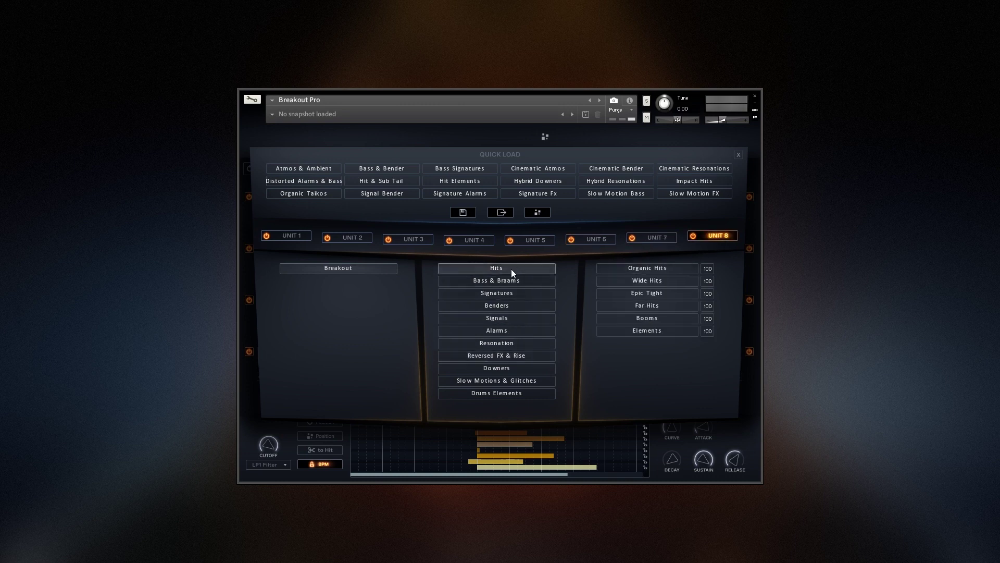
pyautogui.click(656, 331)
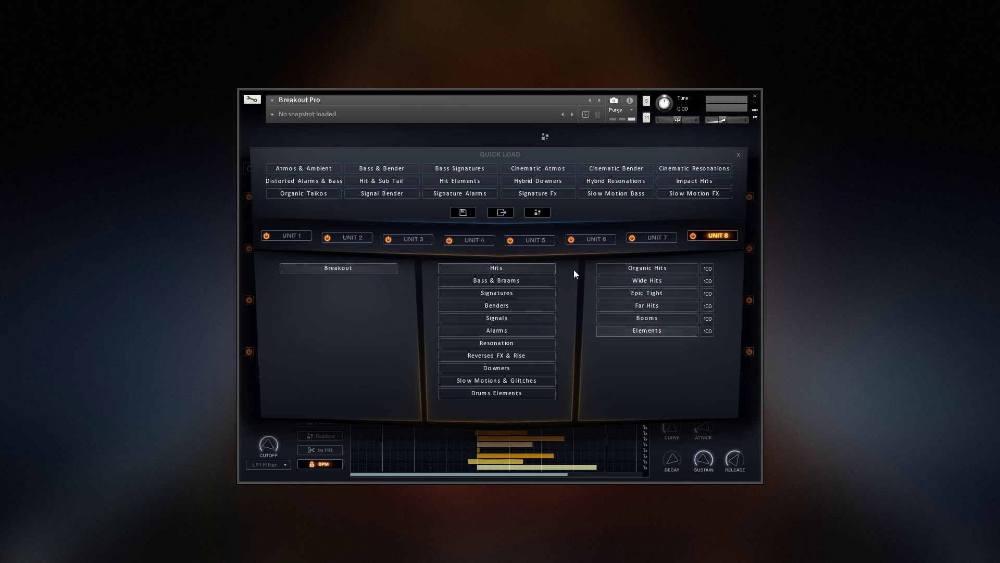
pyautogui.click(463, 212)
pyautogui.write('TE')
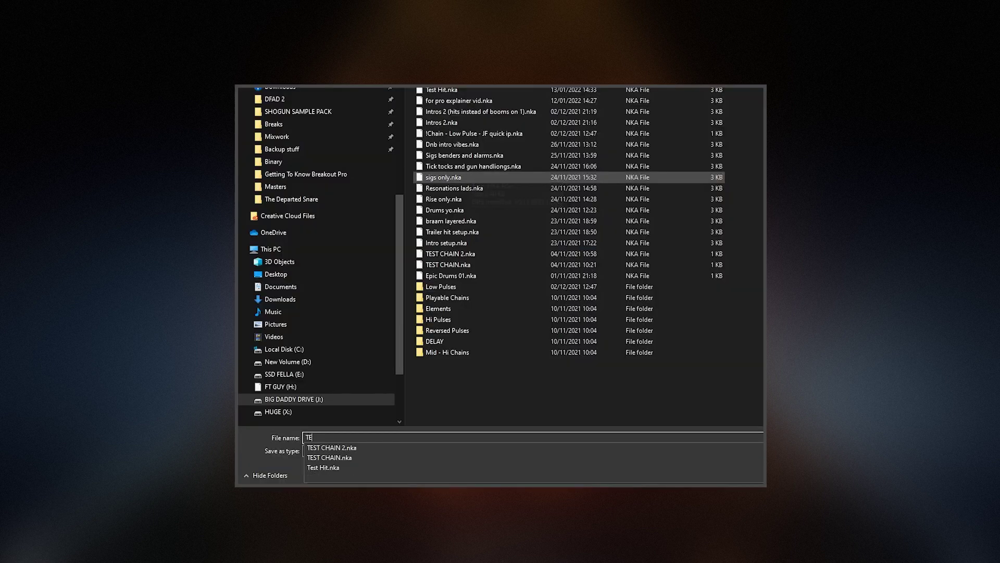
pyautogui.press('Escape')
pyautogui.press('Escape')
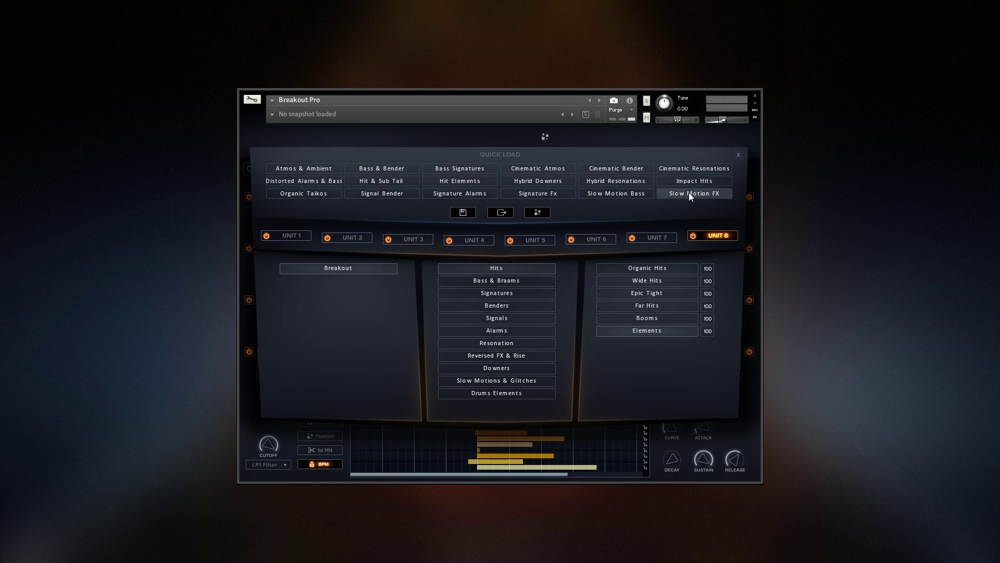
# Step: Randomize the key preset twice using the assigned unit categories, turning off the confirmation question
pyautogui.click(738, 155)
pyautogui.click(533, 153)
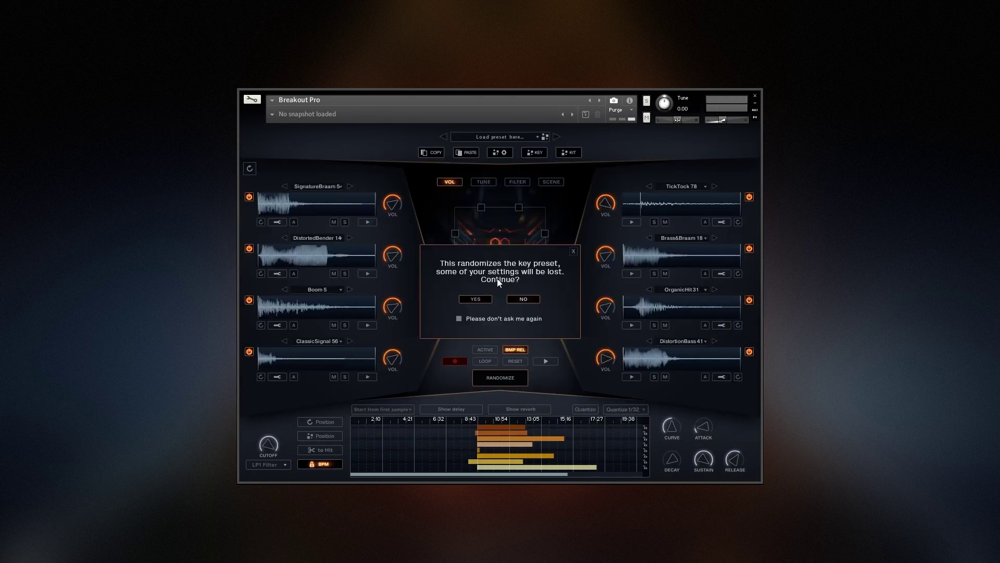
pyautogui.click(477, 316)
pyautogui.click(476, 299)
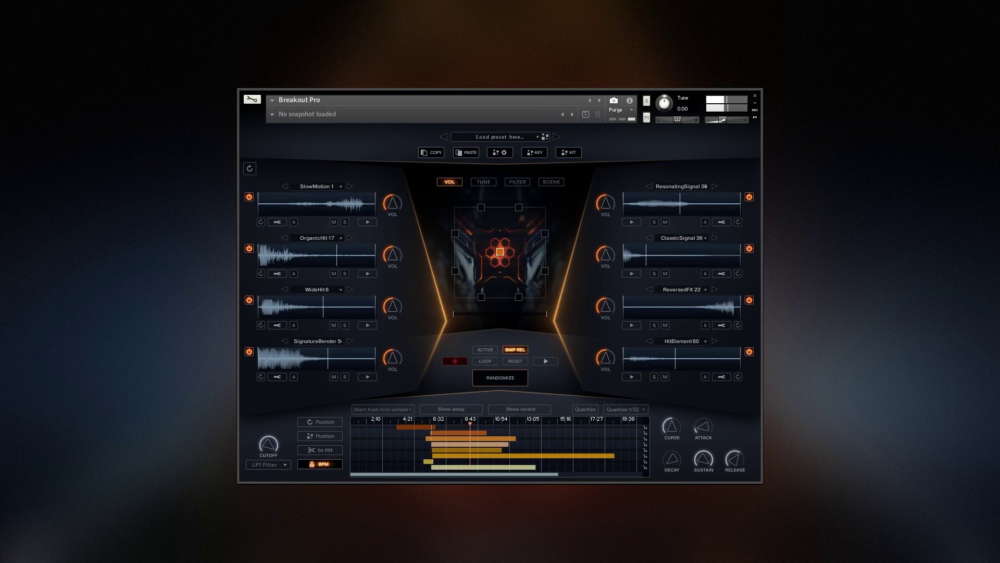
pyautogui.click(534, 152)
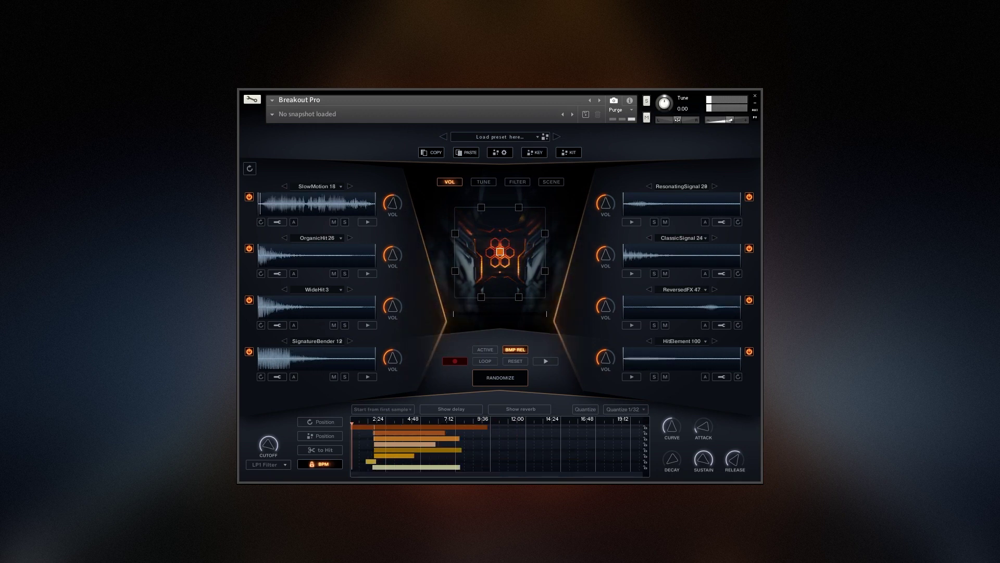